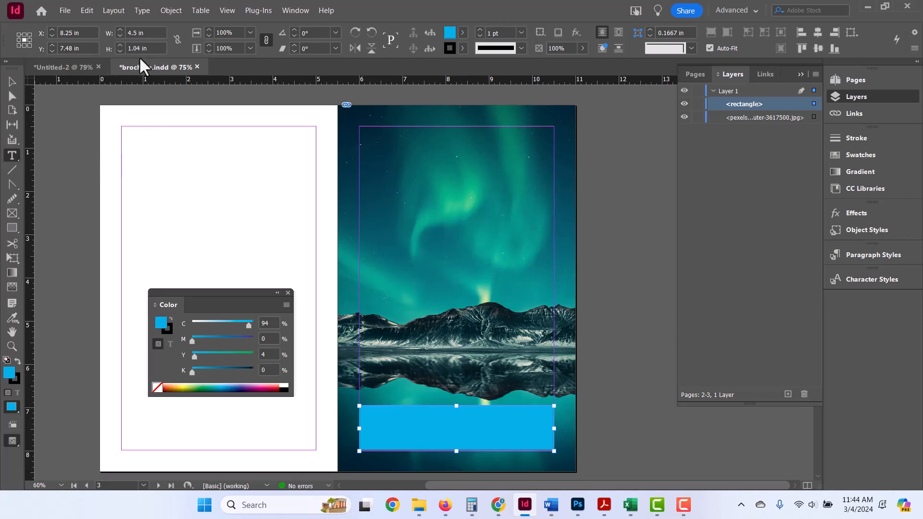
{"action": "left_click", "coordinate": [747, 11]}
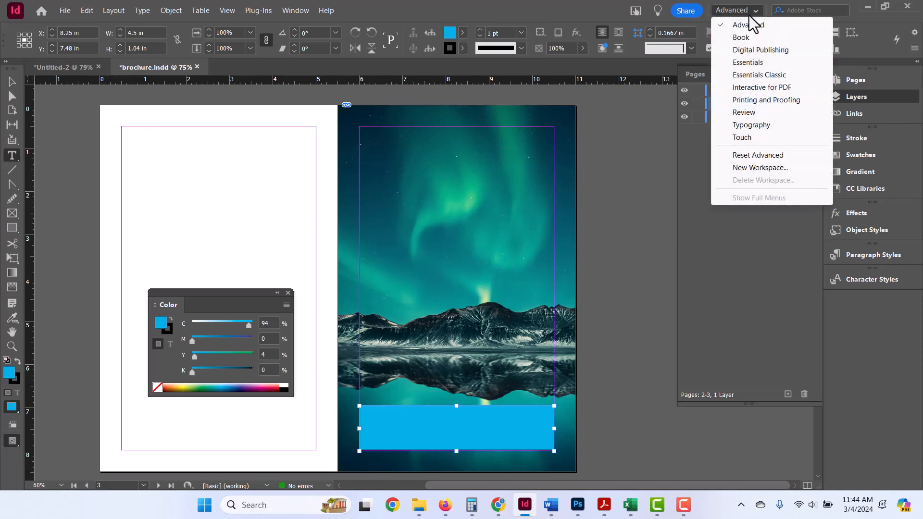
{"action": "left_click", "coordinate": [750, 24]}
{"action": "left_click", "coordinate": [296, 10]}
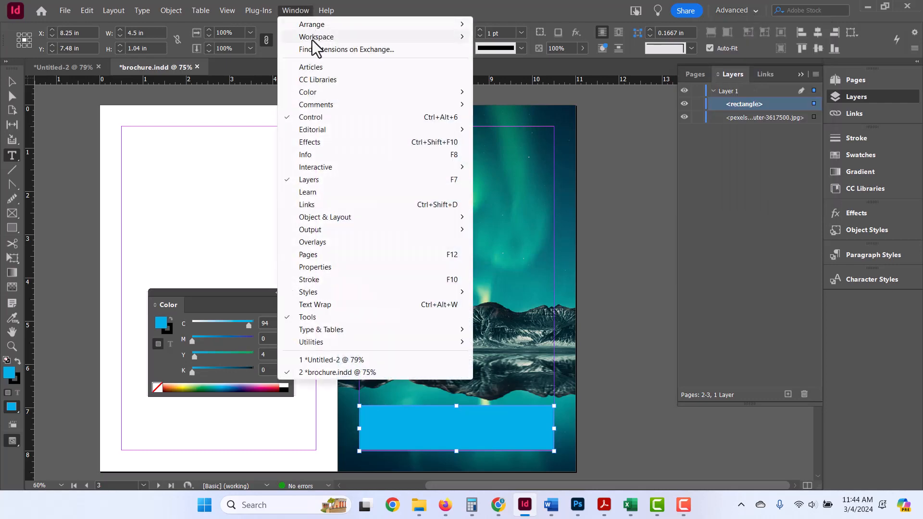
{"action": "mouse_move", "coordinate": [336, 38]}
{"action": "left_click", "coordinate": [504, 12]}
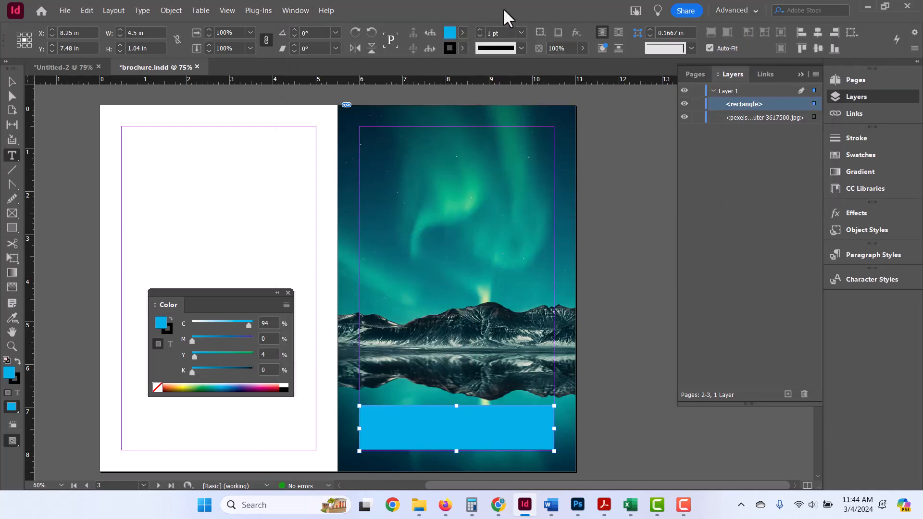
- Draw a text frame about 3.12 by 1.3 in near the top of the photo page and enter "This is where your headline goes!"
{"action": "left_click", "coordinate": [220, 164]}
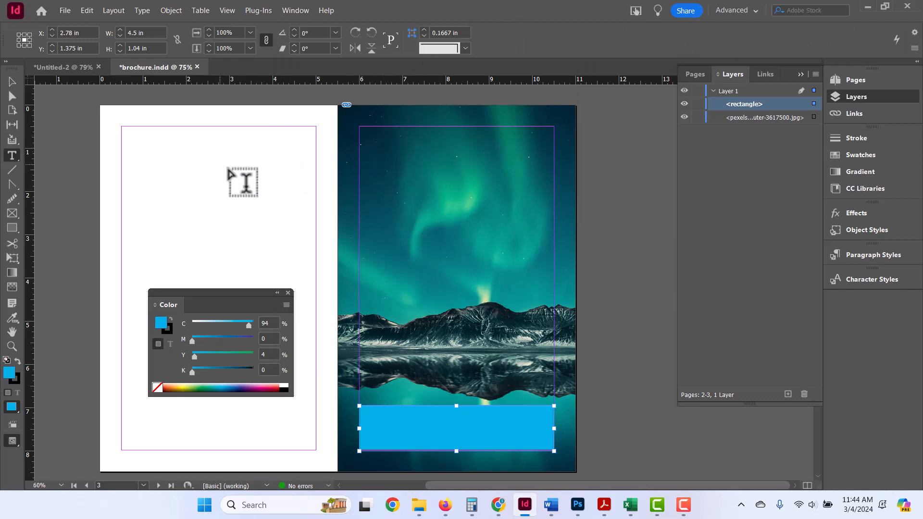
{"action": "left_click_drag", "start_coordinate": [369, 139], "coordinate": [503, 195]}
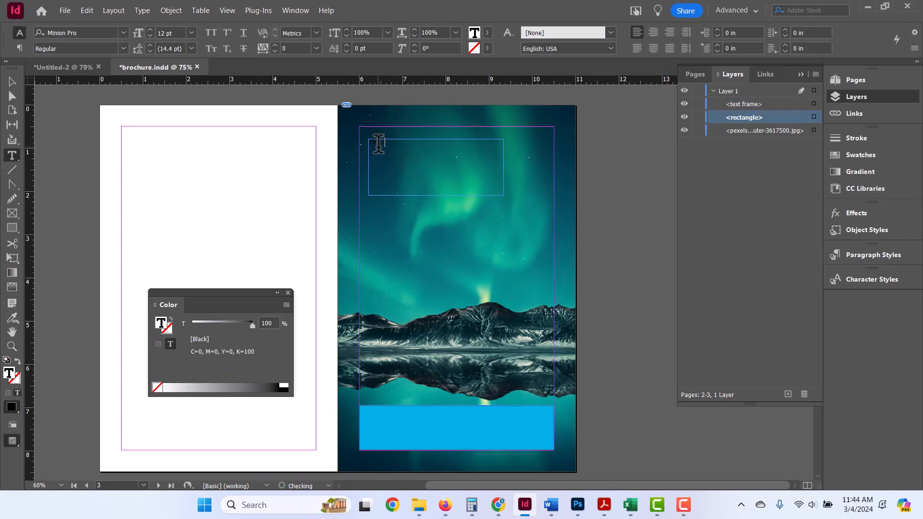
{"action": "type", "text": "This is where your headline goes!"}
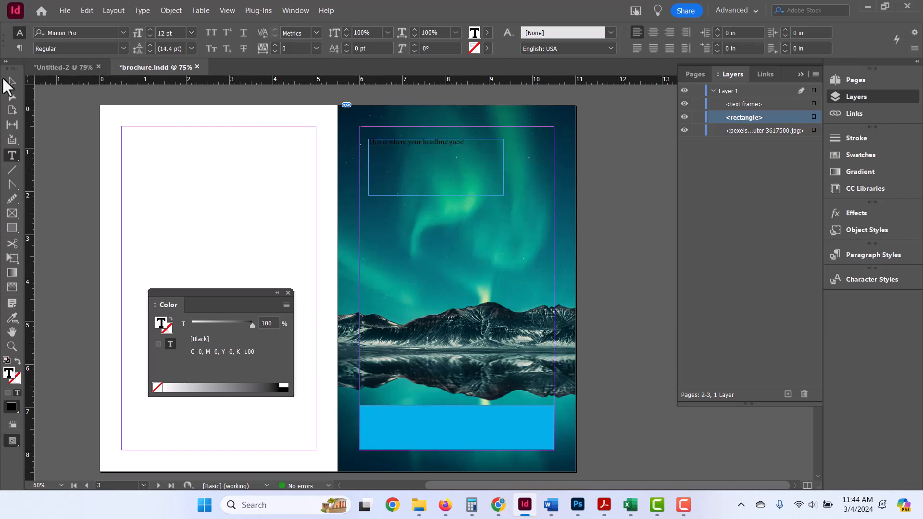
- Resize the headline text frame to fit the page's side and top margins, 4.5 in wide and about 0.75 in high
{"action": "left_click", "coordinate": [12, 81]}
{"action": "left_click", "coordinate": [470, 168]}
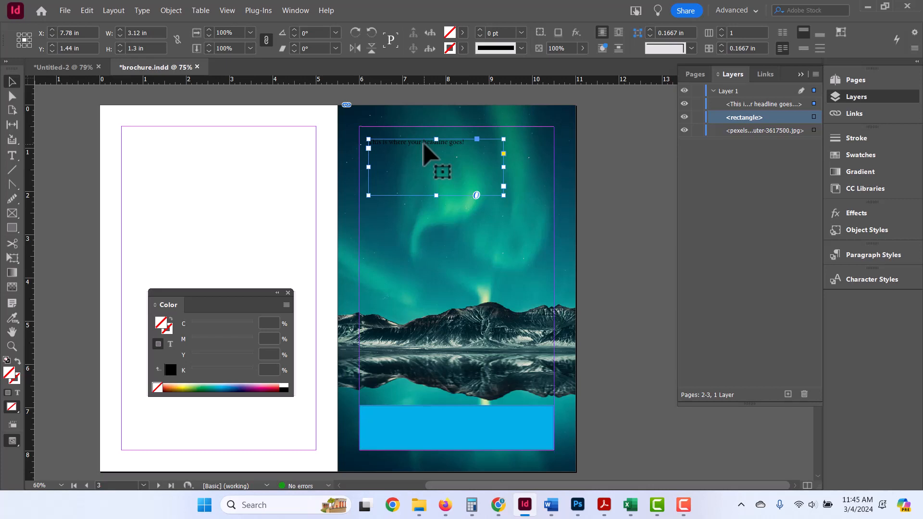
{"action": "left_click_drag", "start_coordinate": [504, 167], "coordinate": [554, 169]}
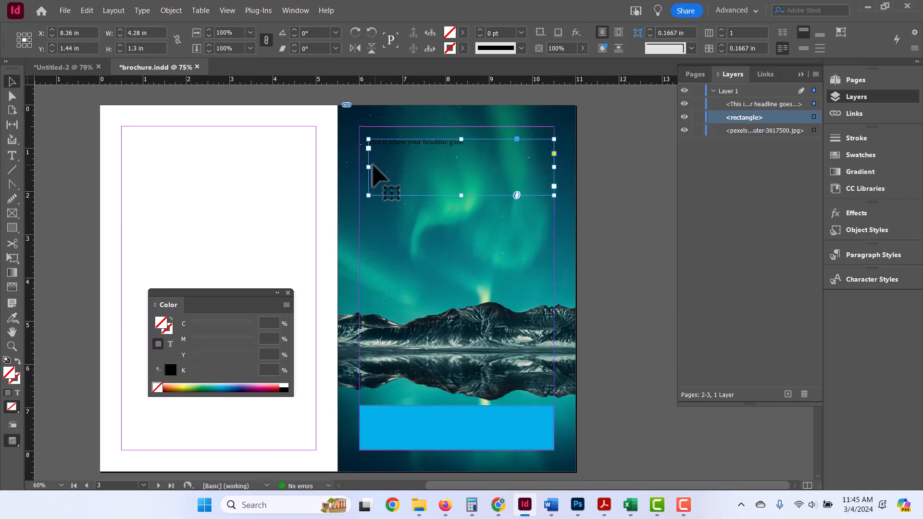
{"action": "left_click_drag", "start_coordinate": [369, 167], "coordinate": [359, 167]}
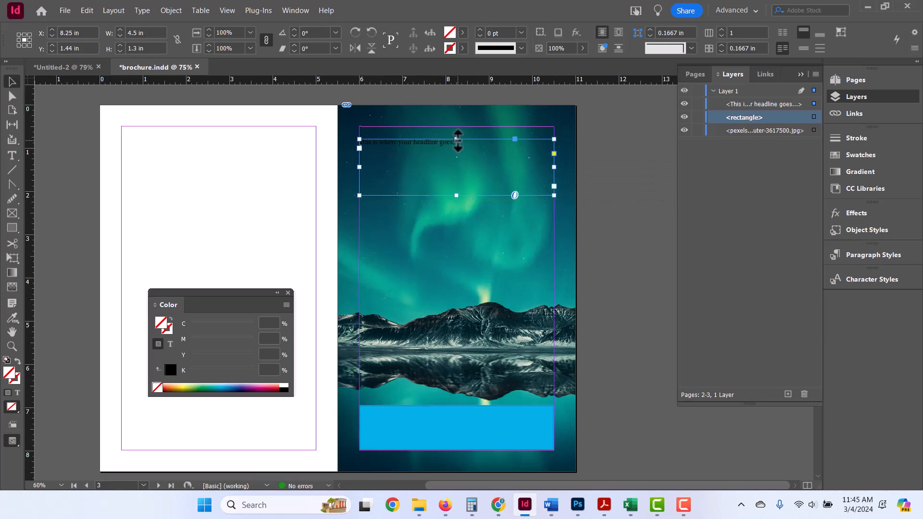
{"action": "left_click_drag", "start_coordinate": [458, 140], "coordinate": [458, 127]}
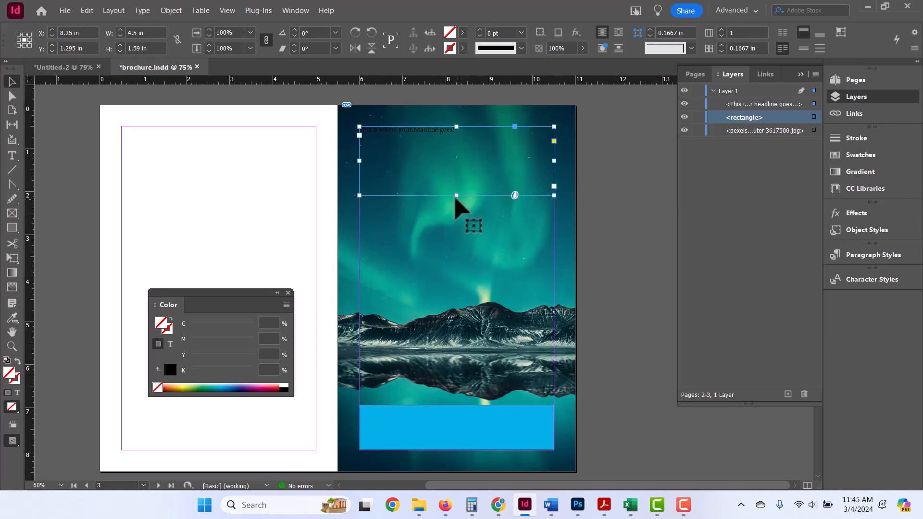
{"action": "left_click_drag", "start_coordinate": [456, 195], "coordinate": [456, 158]}
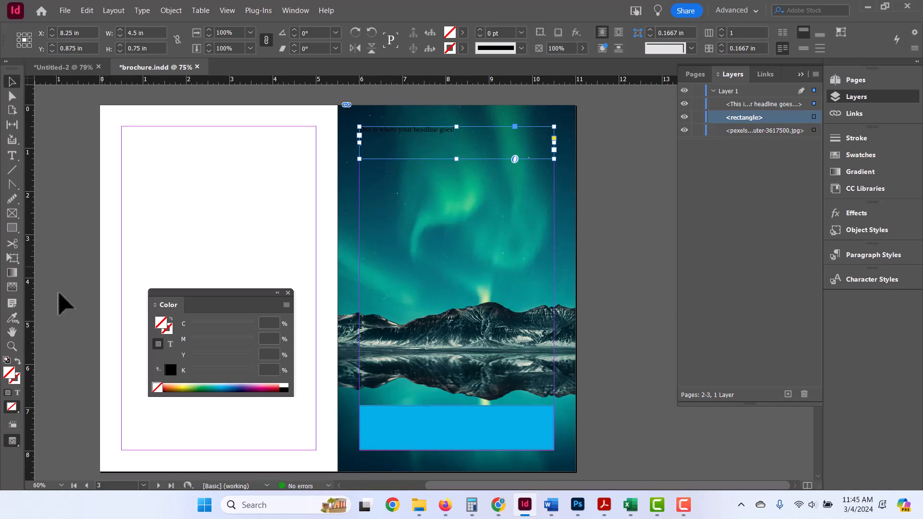
- Apply the fill to the headline text instead of its frame and set the black tint to 0%
{"action": "left_click", "coordinate": [17, 394]}
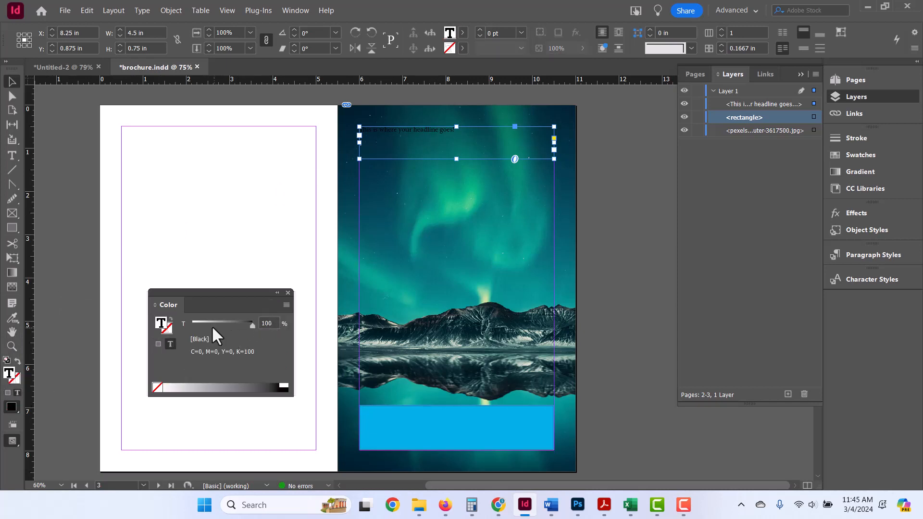
{"action": "left_click", "coordinate": [8, 393]}
{"action": "left_click", "coordinate": [18, 394]}
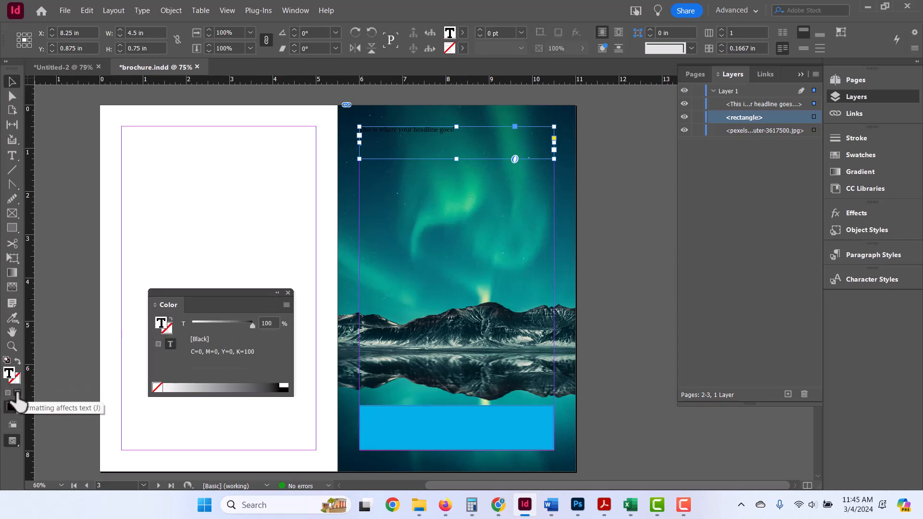
{"action": "left_click_drag", "start_coordinate": [251, 330], "coordinate": [175, 323]}
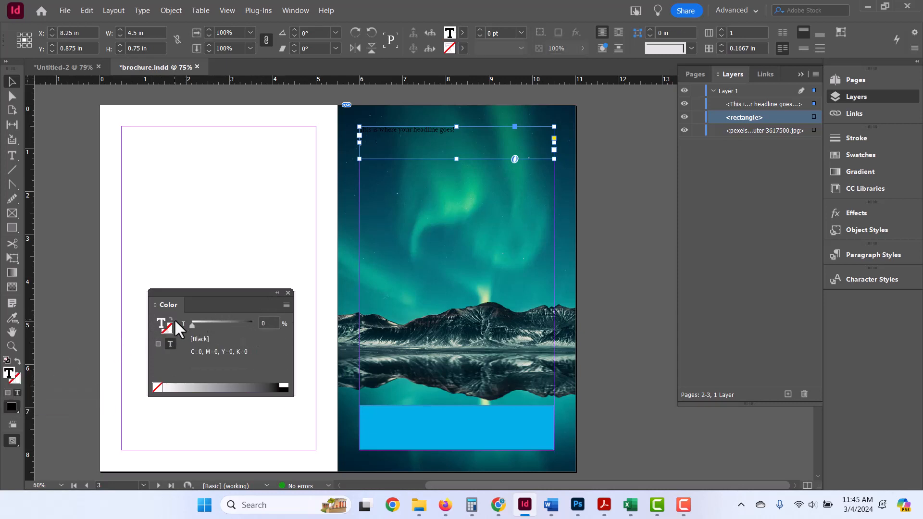
{"action": "left_click", "coordinate": [209, 246]}
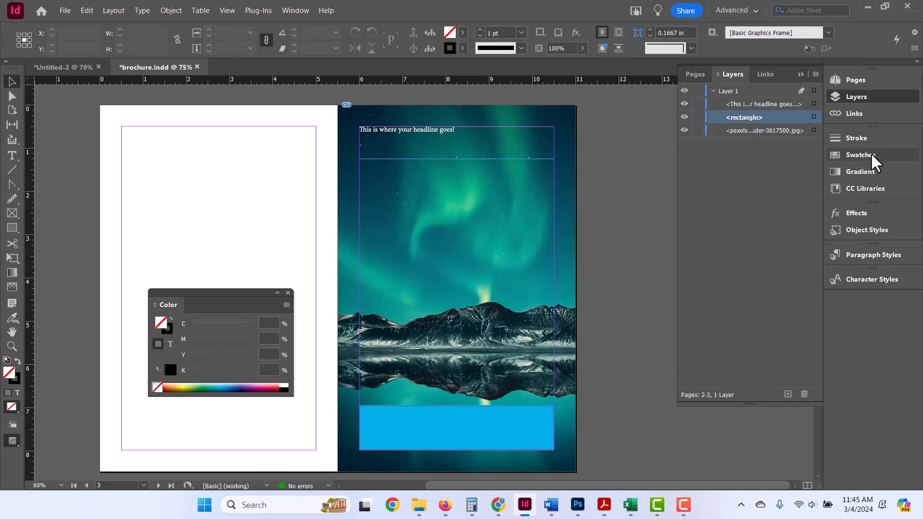
- With nothing selected, set the default text fill to the magenta swatch C=0 M=100 Y=0 K=0
{"action": "left_click", "coordinate": [868, 154]}
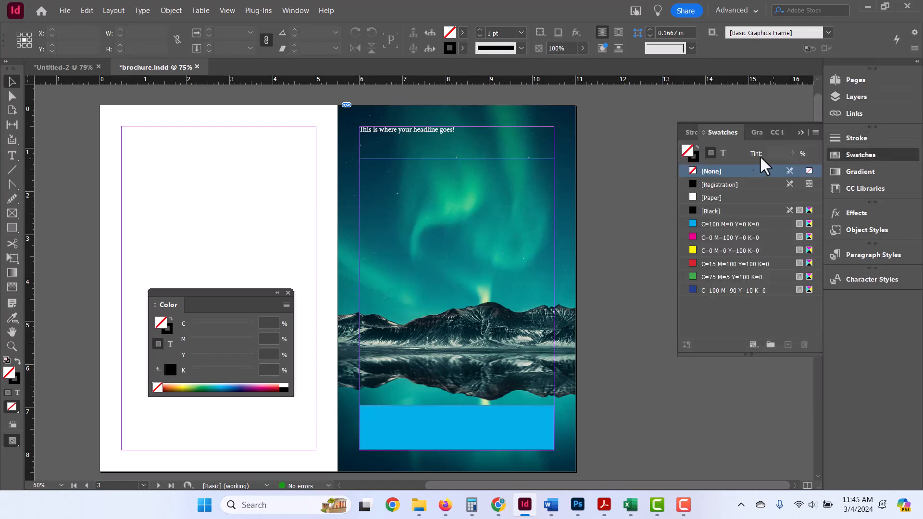
{"action": "left_click", "coordinate": [723, 153]}
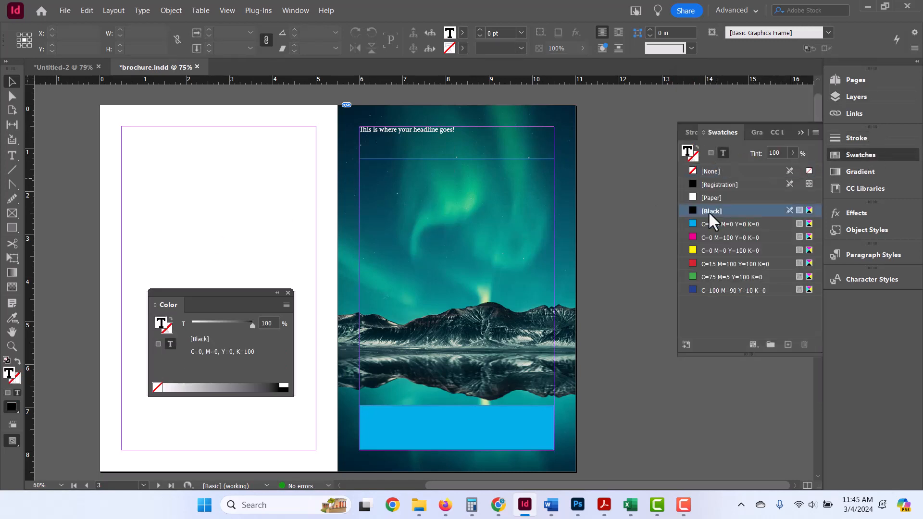
{"action": "left_click", "coordinate": [689, 236]}
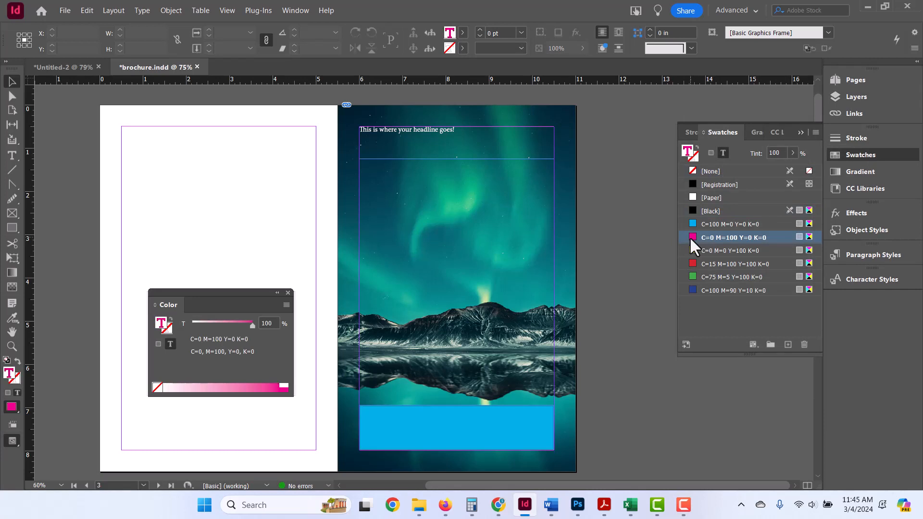
- Center the headline vertically within its text frame and align the text to center
{"action": "left_click", "coordinate": [435, 135]}
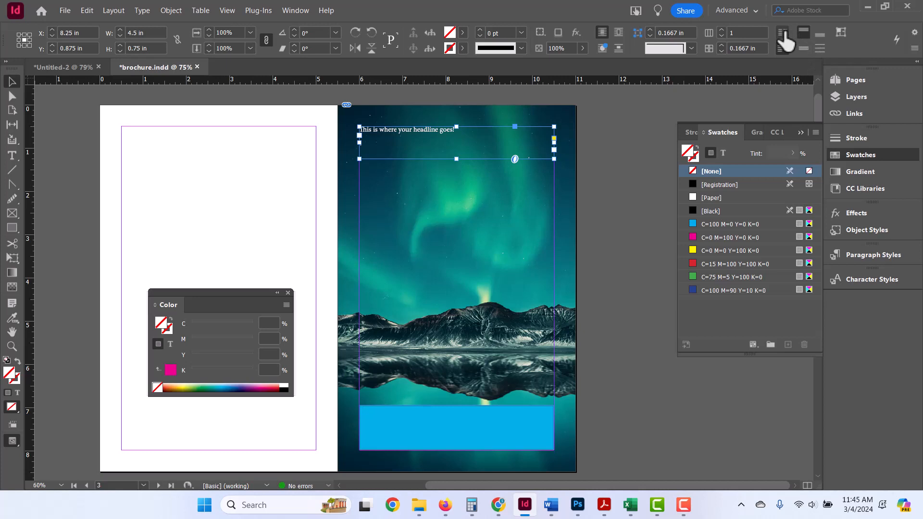
{"action": "left_click", "coordinate": [803, 48]}
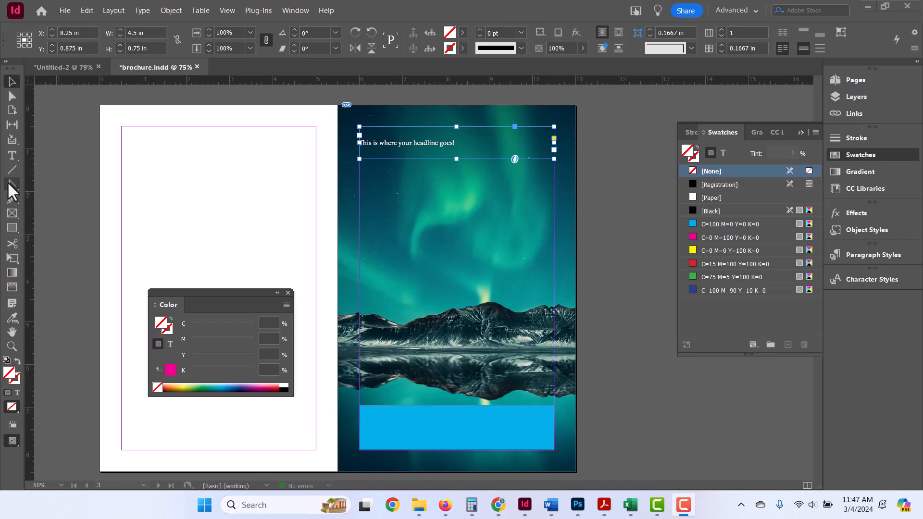
{"action": "left_click", "coordinate": [12, 153]}
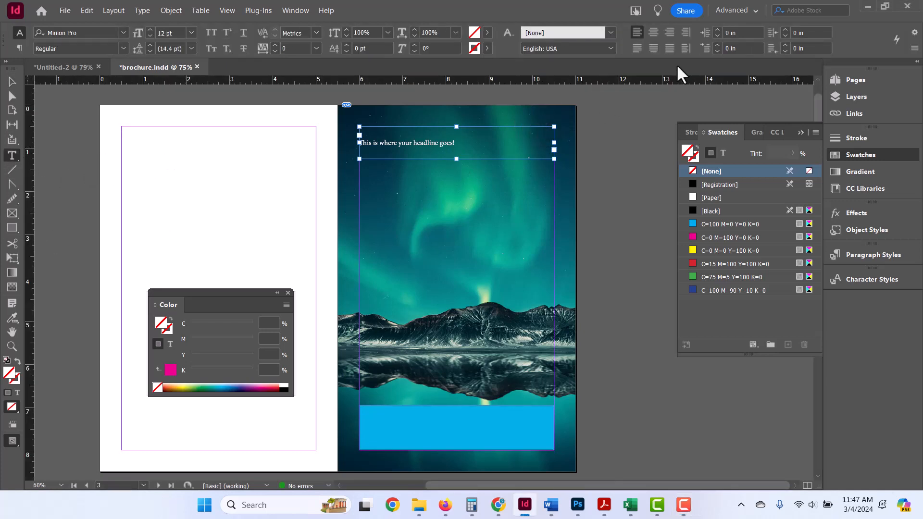
{"action": "left_click", "coordinate": [653, 33]}
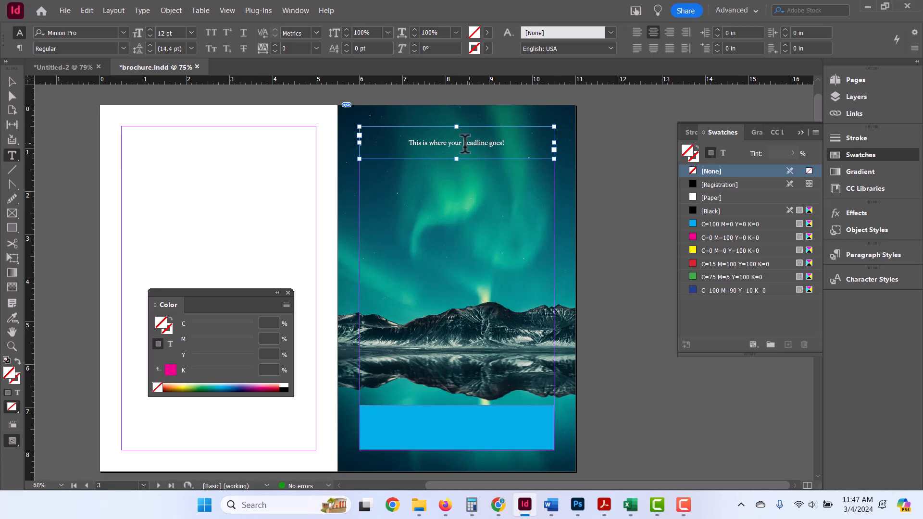
- Show the Character settings beside the photo page and increase the headline's font size to 20 pt
{"action": "left_click", "coordinate": [13, 83]}
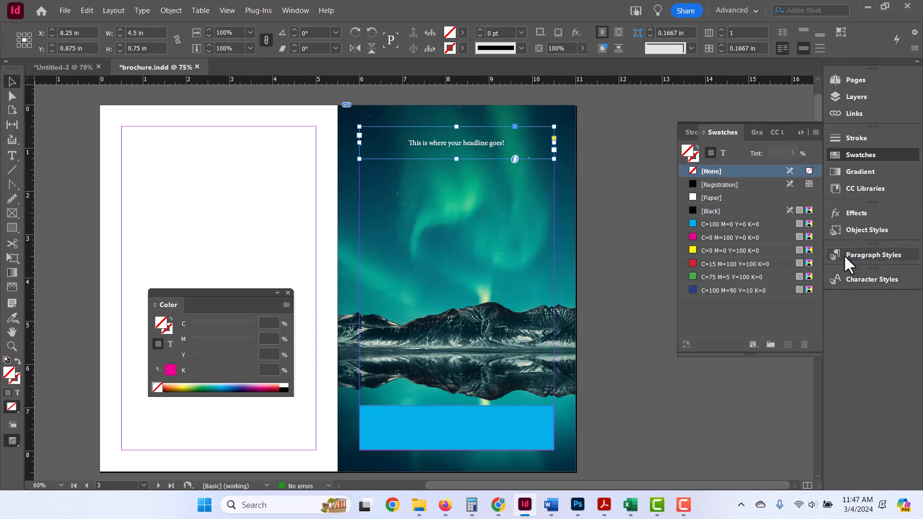
{"action": "left_click", "coordinate": [295, 10]}
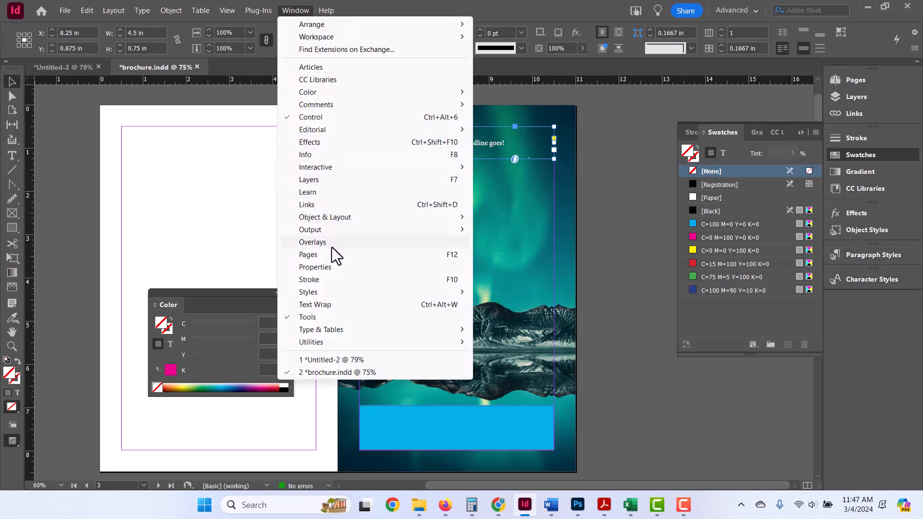
{"action": "mouse_move", "coordinate": [349, 332]}
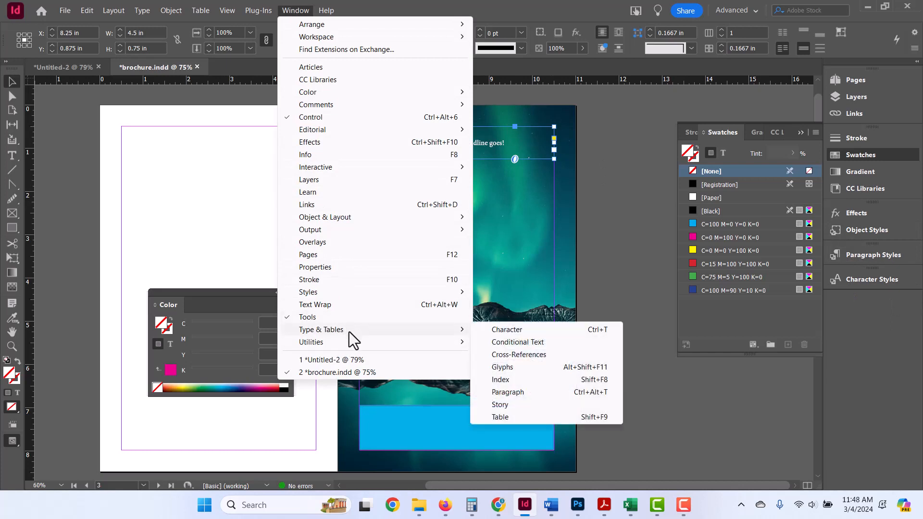
{"action": "left_click", "coordinate": [502, 329]}
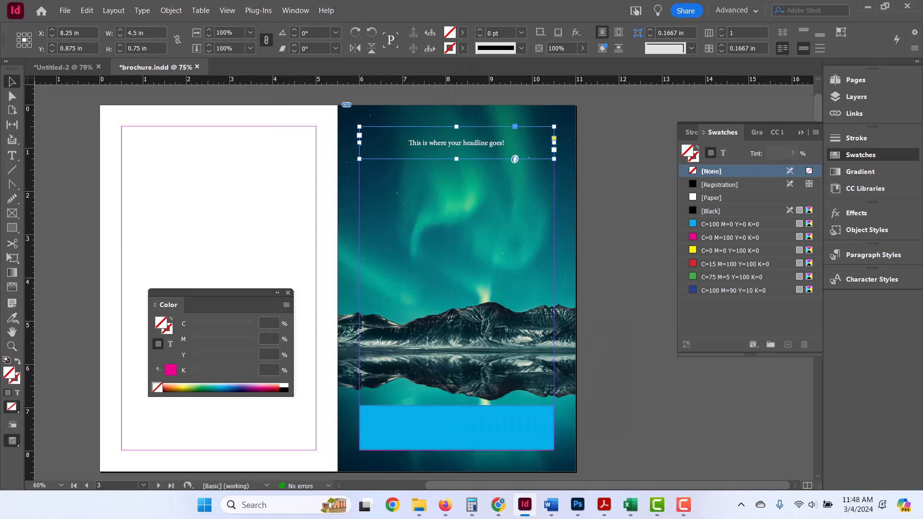
{"action": "left_click_drag", "start_coordinate": [240, 240], "coordinate": [244, 119]}
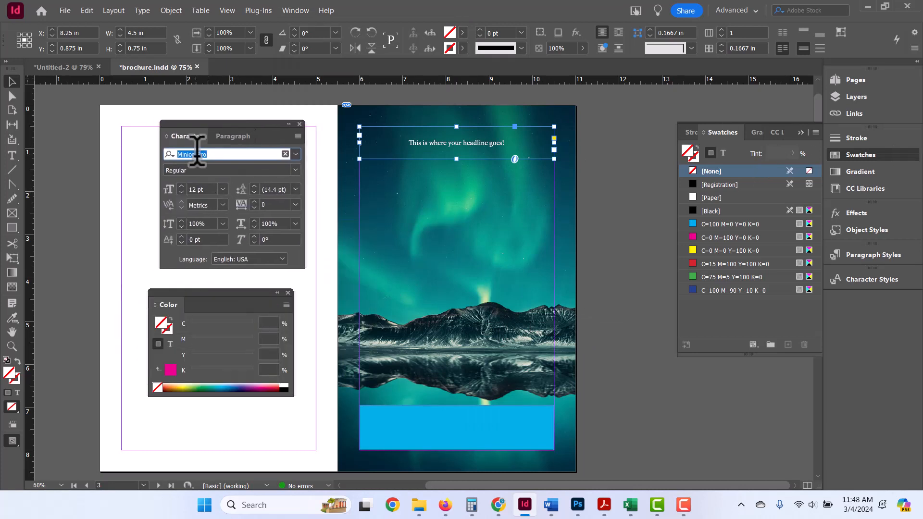
{"action": "left_click", "coordinate": [181, 187]}
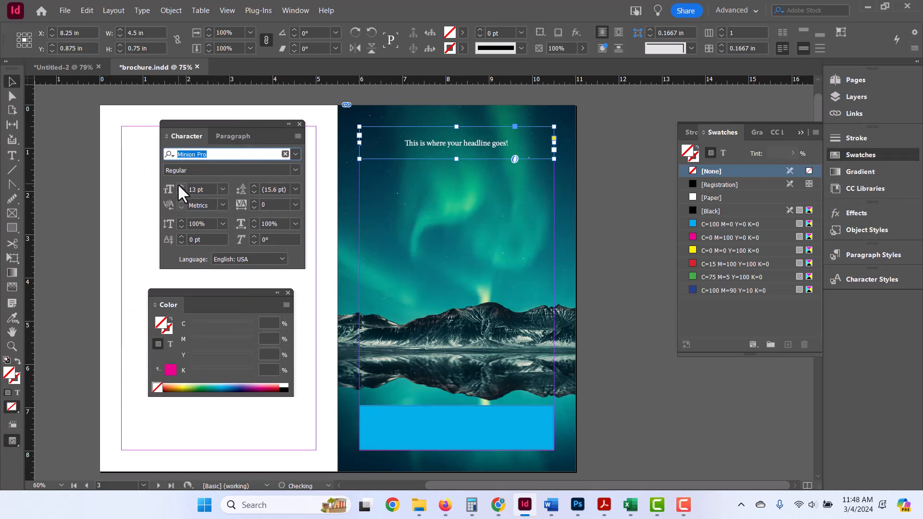
{"action": "left_click", "coordinate": [180, 186]}
{"action": "left_click", "coordinate": [180, 187]}
{"action": "left_click", "coordinate": [180, 187]}
{"action": "left_click", "coordinate": [180, 186]}
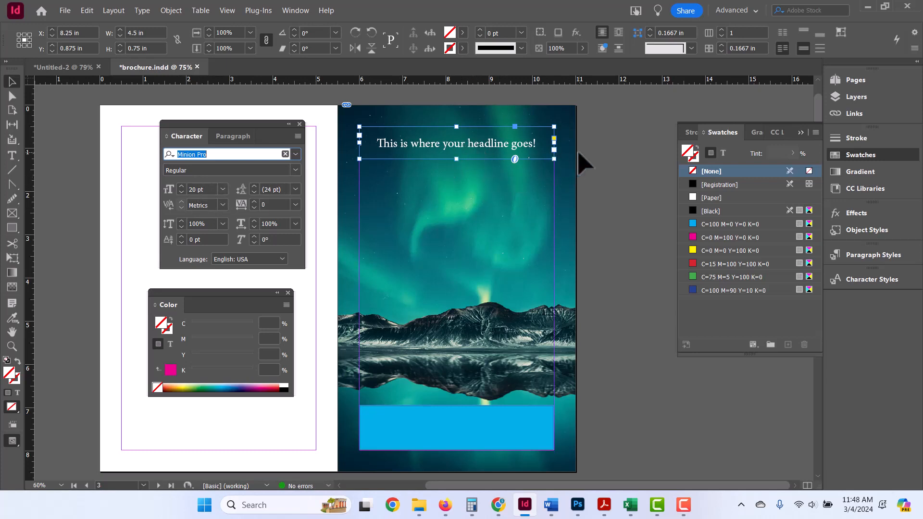
{"action": "left_click", "coordinate": [582, 160]}
- Try right and left paragraph alignment on the headline, and return it to center alignment
{"action": "left_click", "coordinate": [246, 134]}
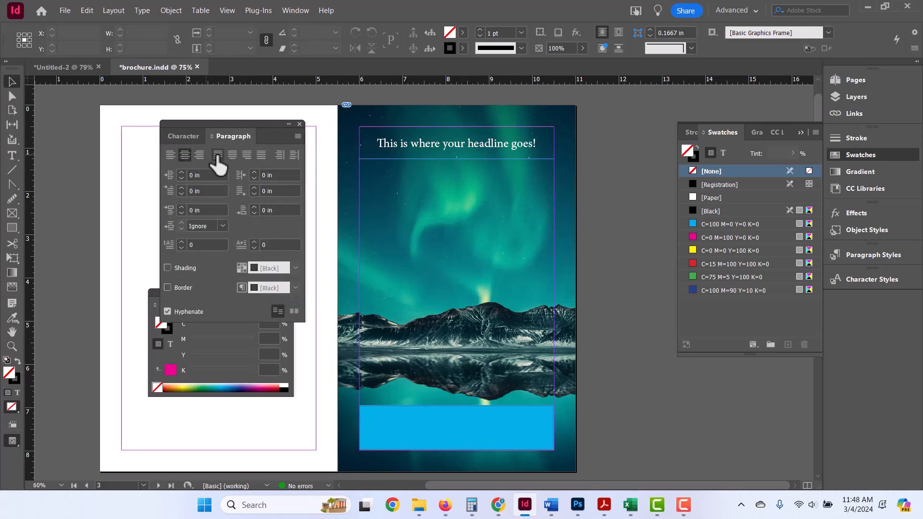
{"action": "left_click", "coordinate": [412, 148]}
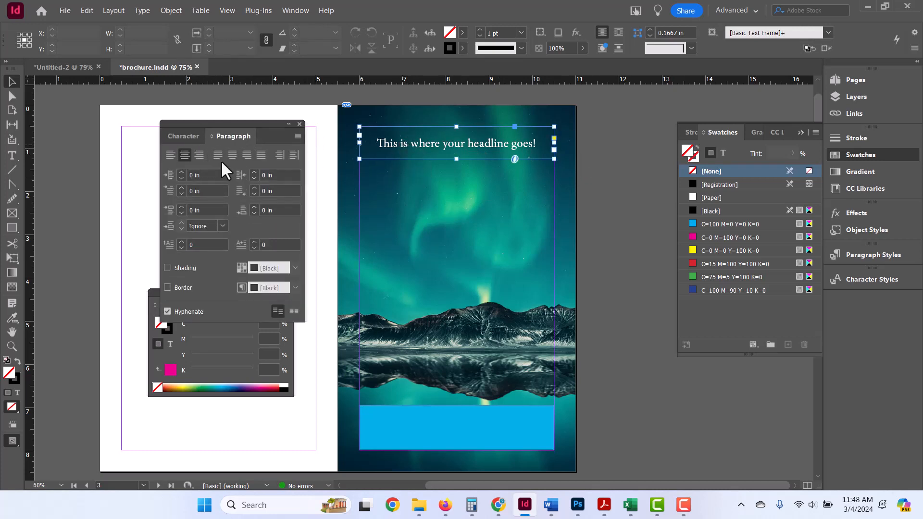
{"action": "left_click", "coordinate": [200, 158]}
{"action": "left_click", "coordinate": [170, 155]}
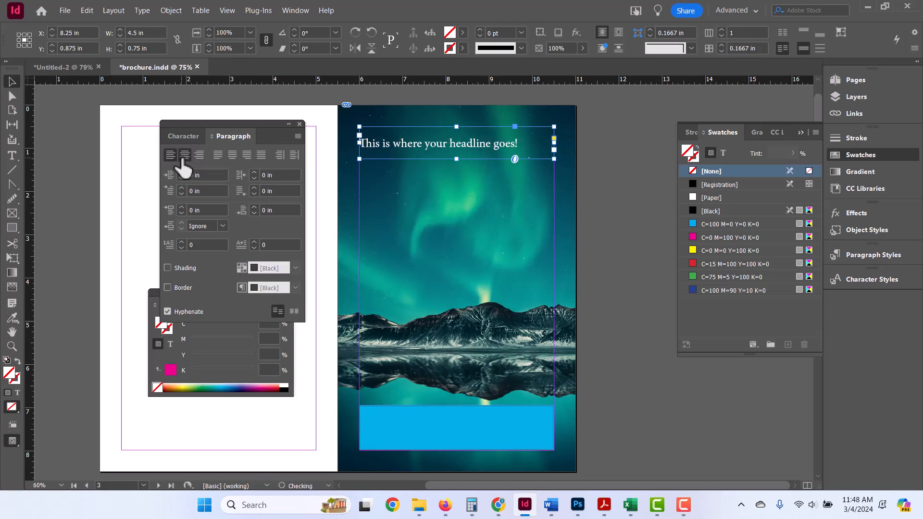
{"action": "left_click", "coordinate": [185, 155]}
{"action": "left_click", "coordinate": [288, 10]}
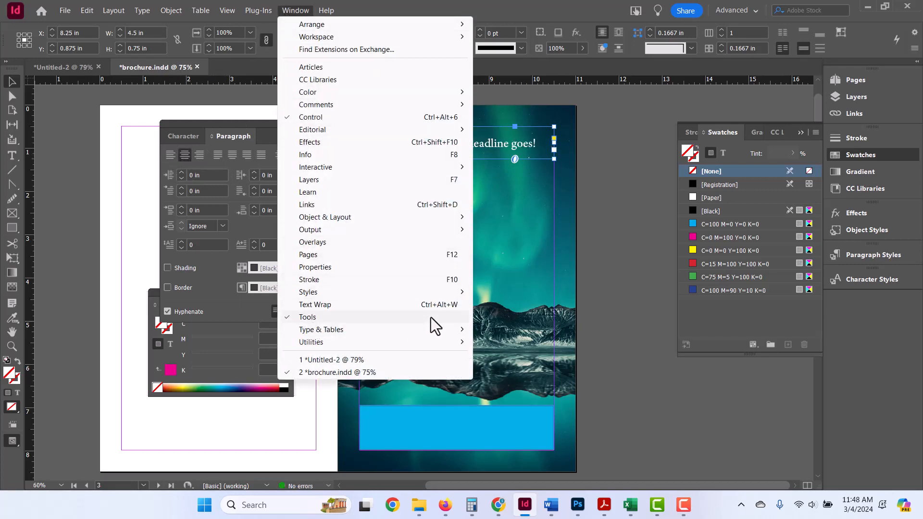
{"action": "mouse_move", "coordinate": [425, 330]}
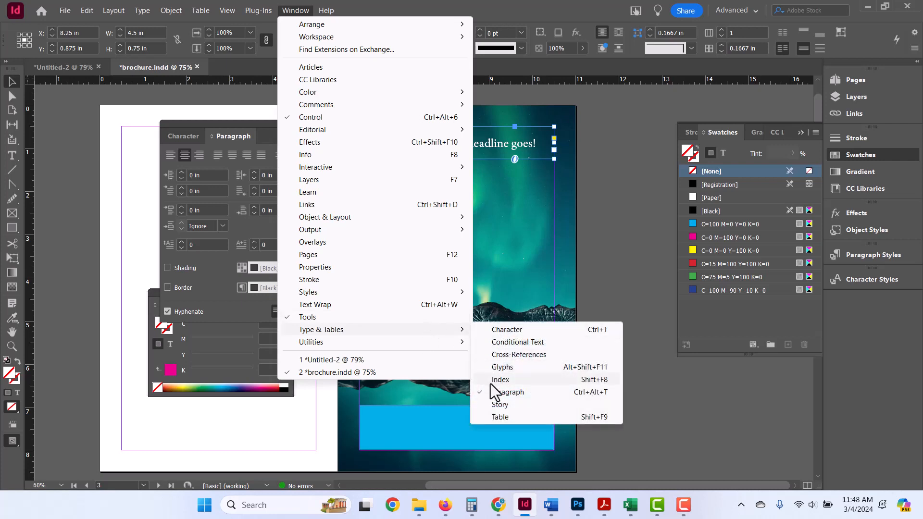
{"action": "left_click", "coordinate": [390, 2]}
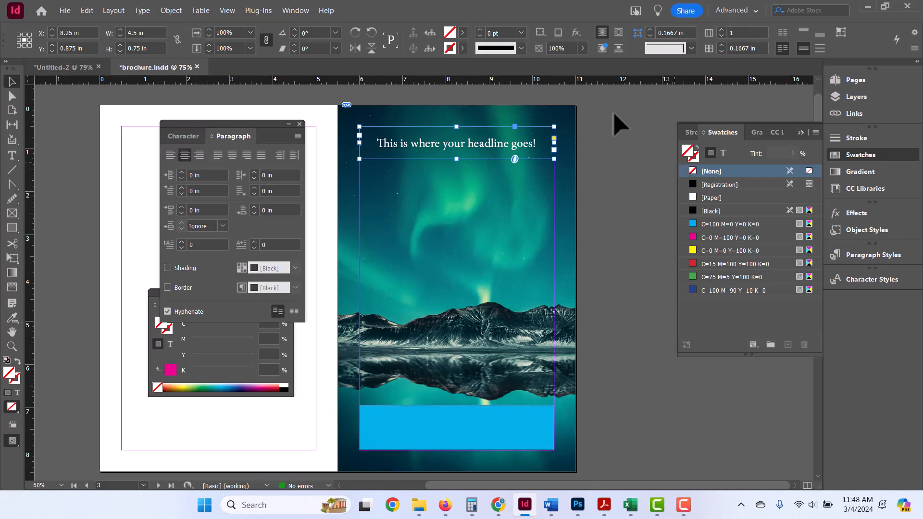
- Deselect the headline frame and switch the screen mode to Preview
{"action": "left_click", "coordinate": [601, 185]}
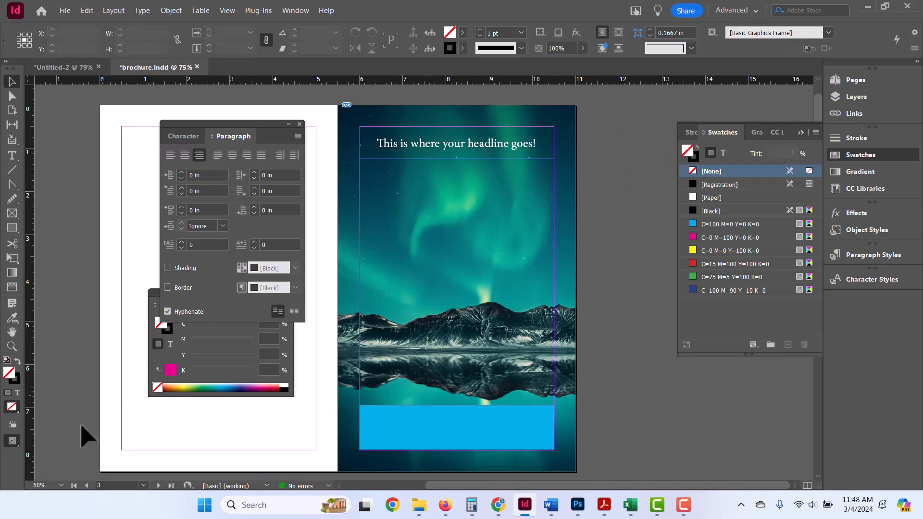
{"action": "left_click", "coordinate": [14, 439]}
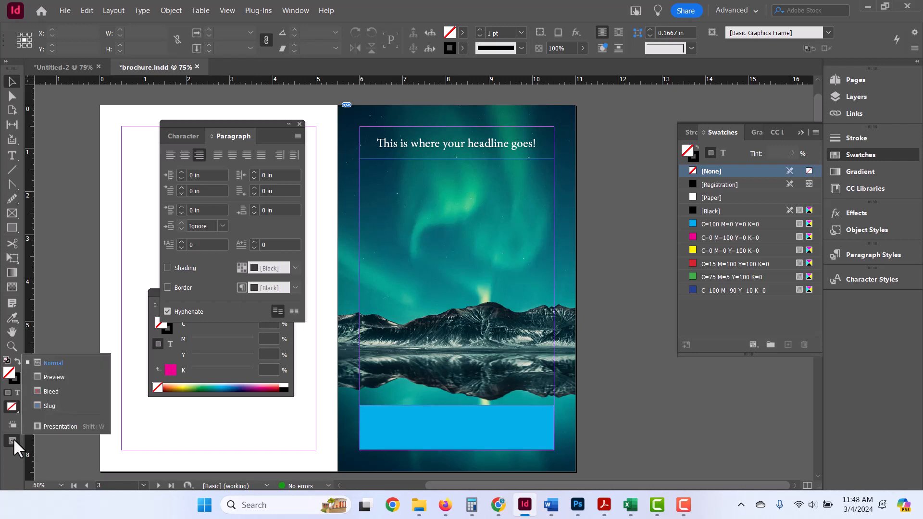
{"action": "left_click", "coordinate": [57, 376]}
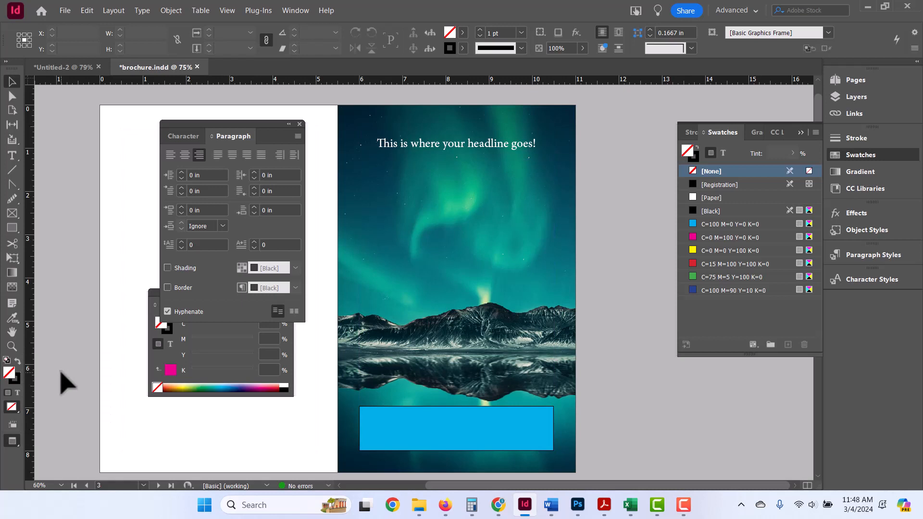